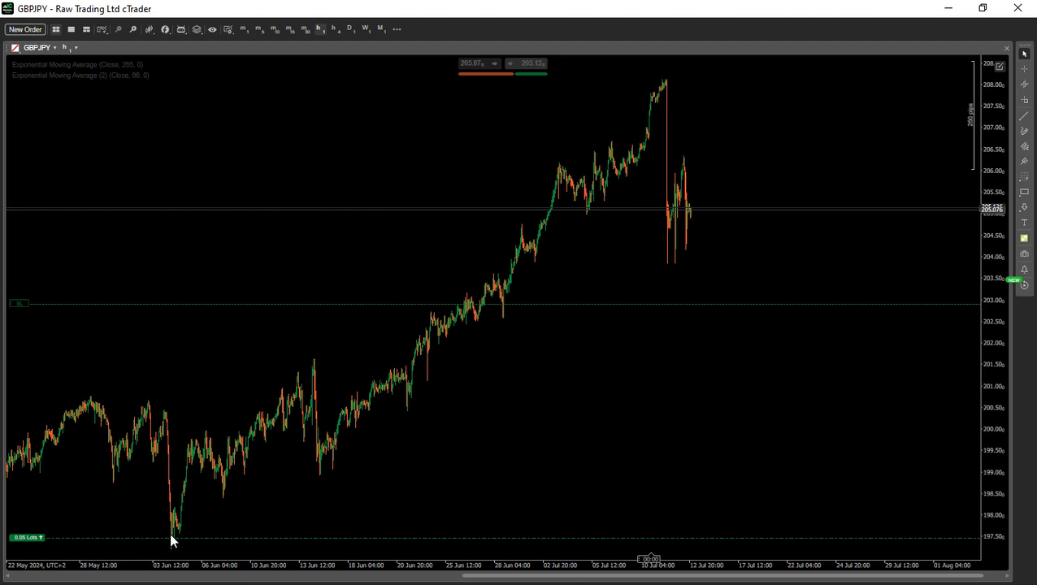
# Turn on the crosshair price and date read-out on the GBPJPY chart.
pyautogui.moveTo(168, 545)
pyautogui.middleClick(617, 404)
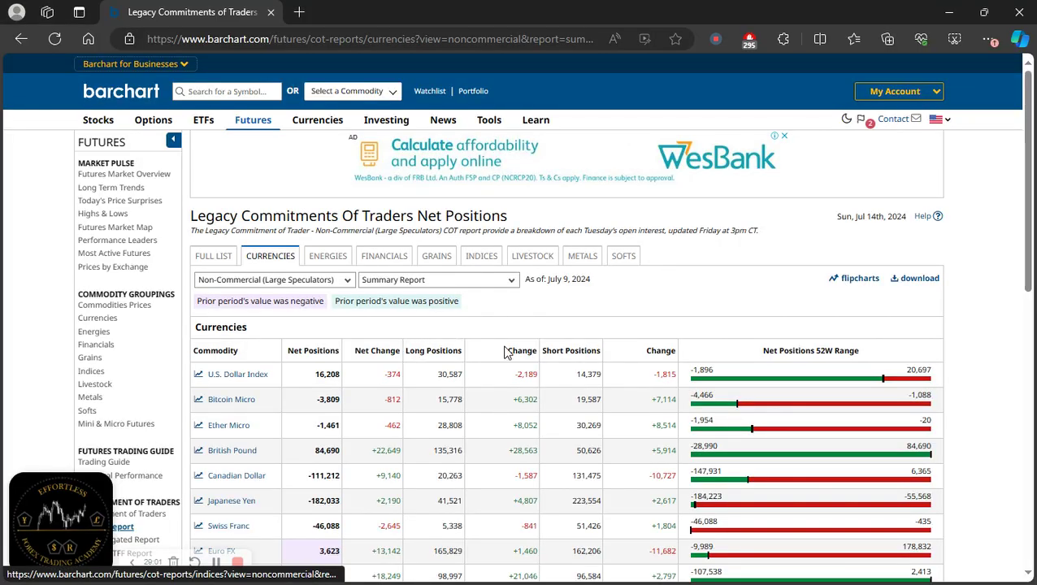
pyautogui.scroll(-1, 344, 305)
pyautogui.scroll(-1, 345, 305)
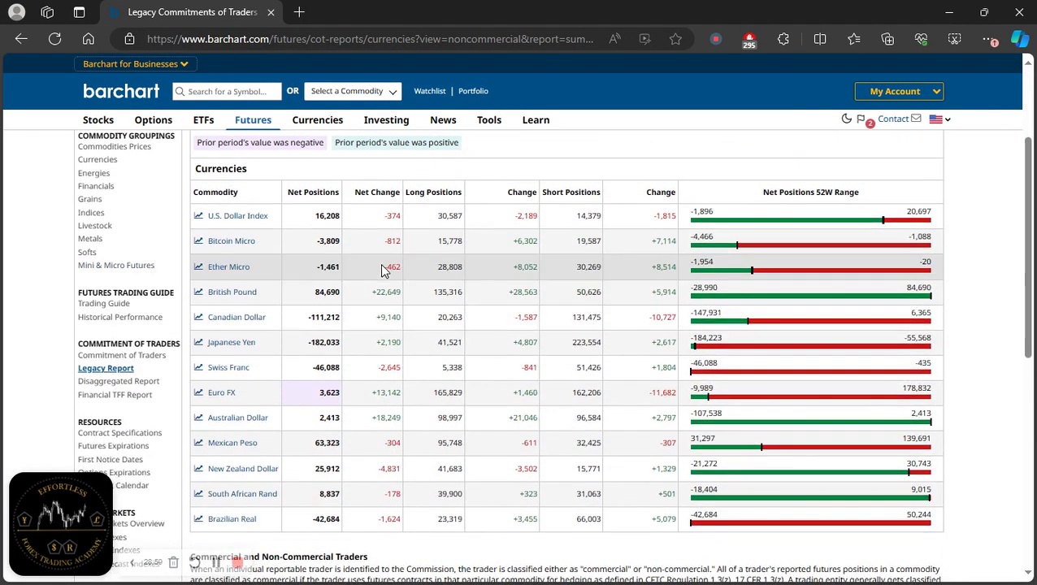
pyautogui.scroll(2, 510, 259)
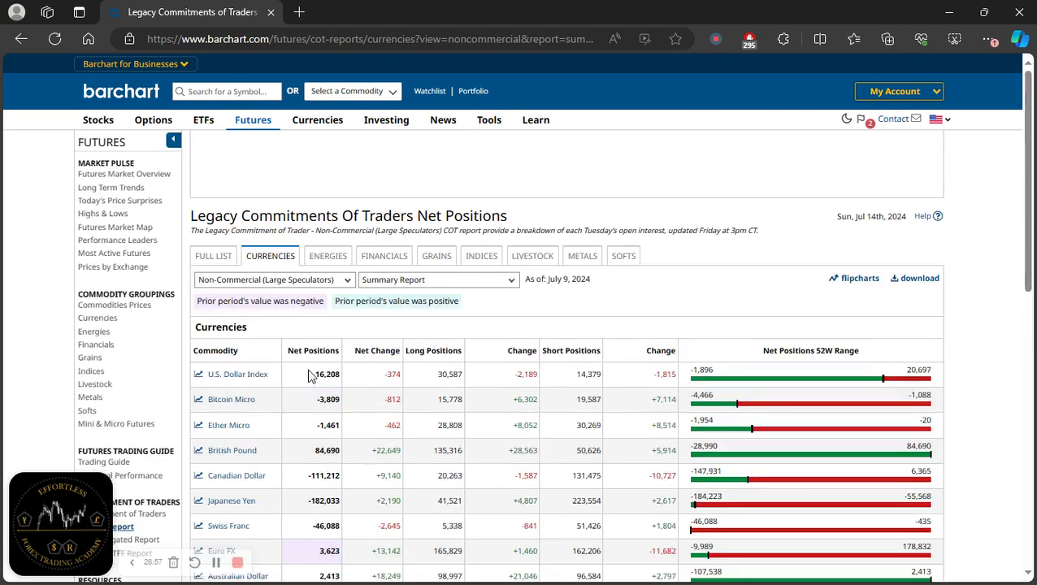
pyautogui.scroll(-1, 500, 353)
pyautogui.scroll(-1, 500, 353)
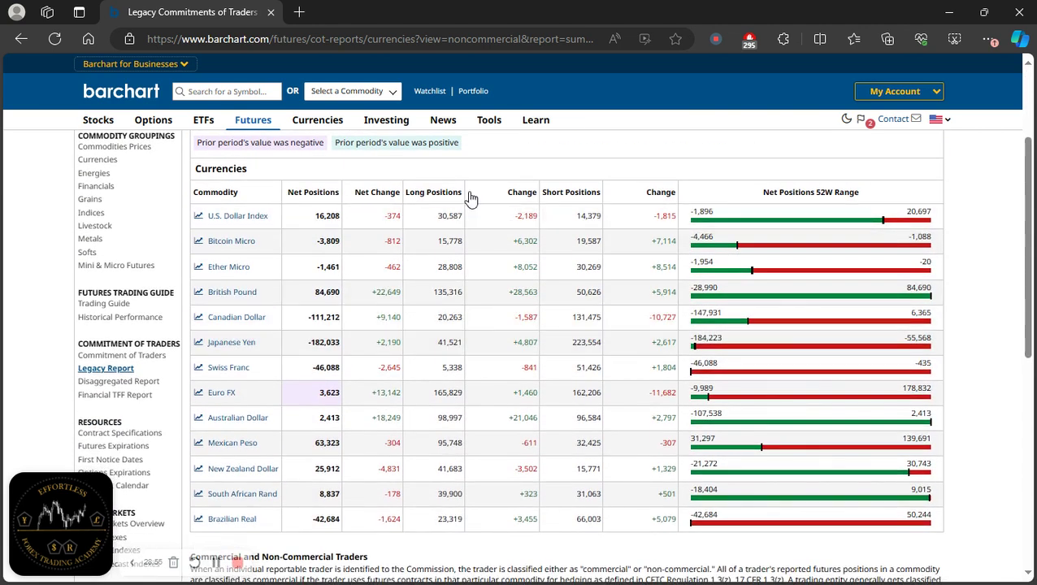
pyautogui.scroll(1, 496, 216)
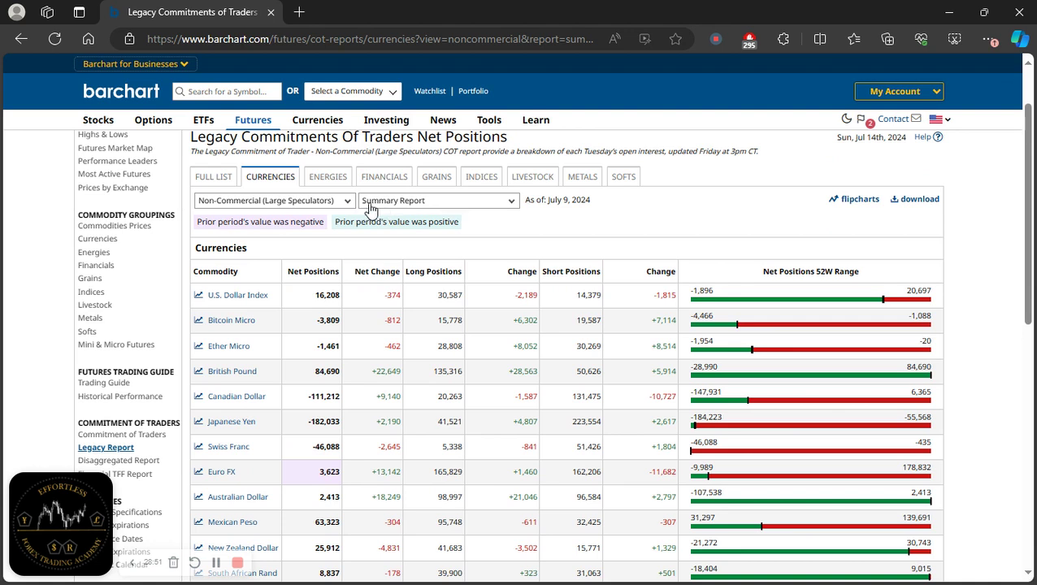
pyautogui.click(491, 202)
pyautogui.click(468, 222)
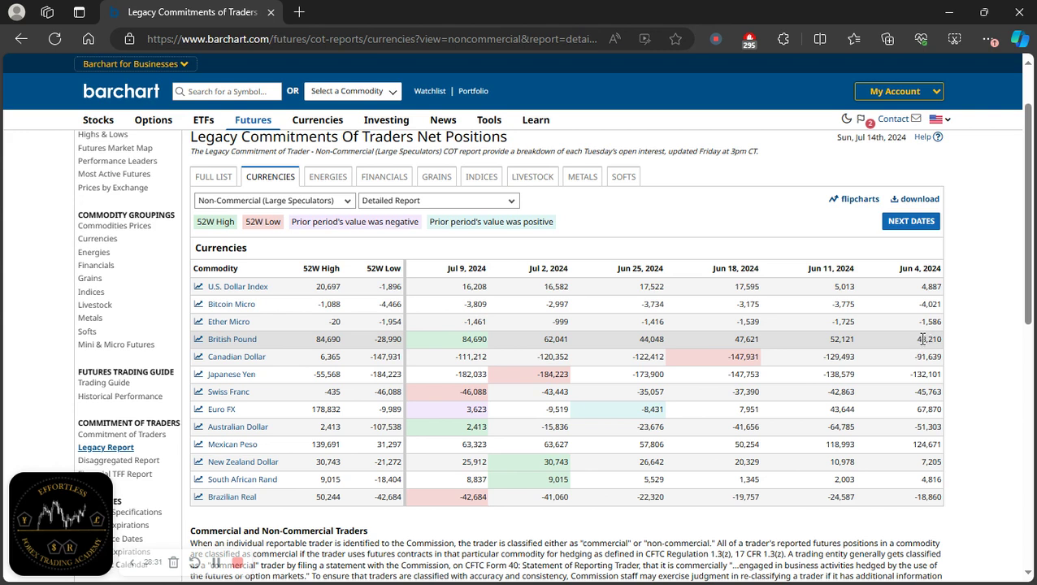
# Page the COT currency table back to older weeks (Jun 4 to Apr 30, 2024), then return to recent weeks.
pyautogui.click(917, 224)
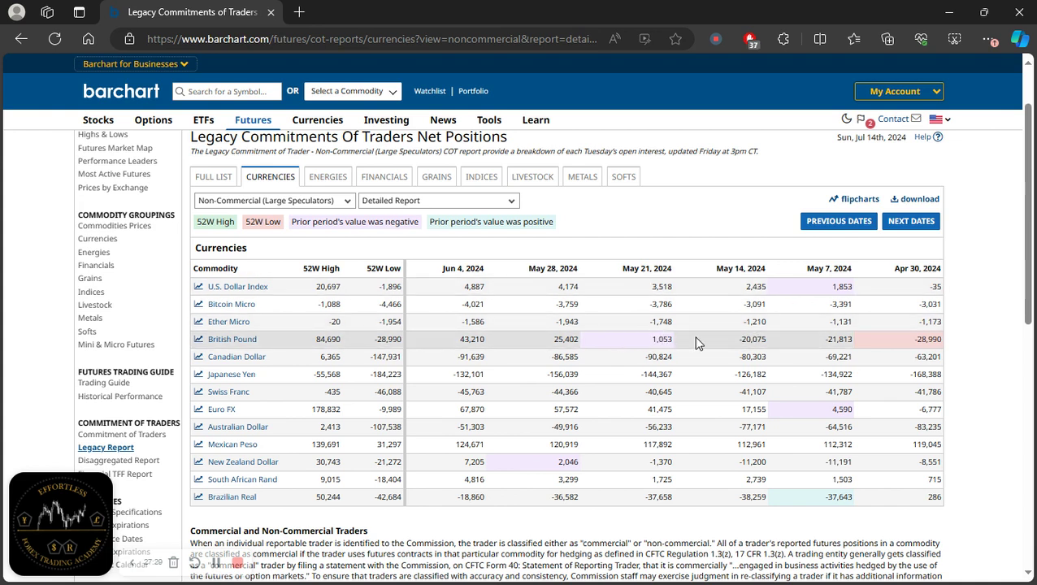
pyautogui.click(855, 217)
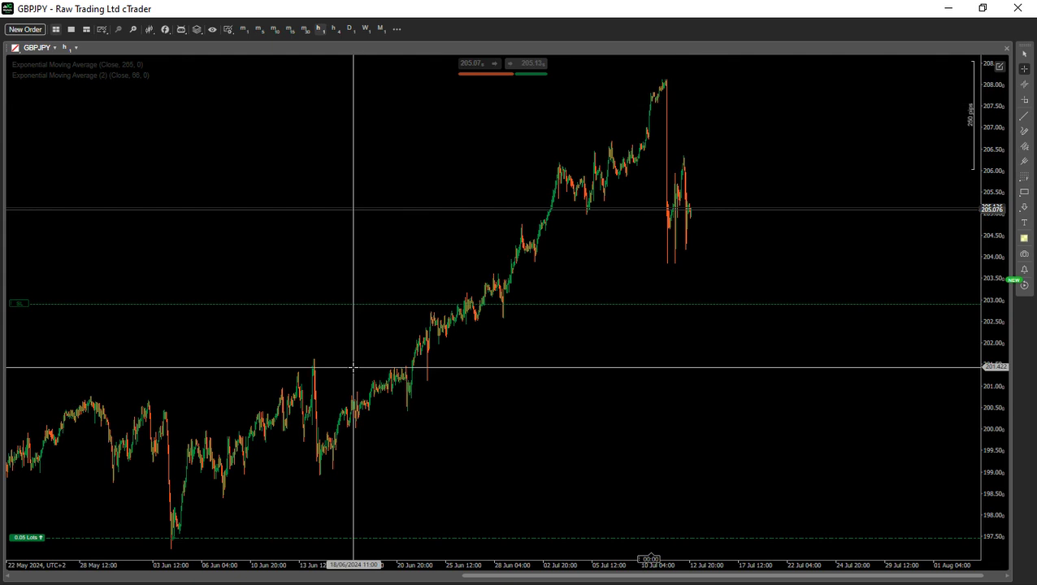
# Switch the GBPJPY chart from h1 to D1 daily candles.
pyautogui.click(350, 29)
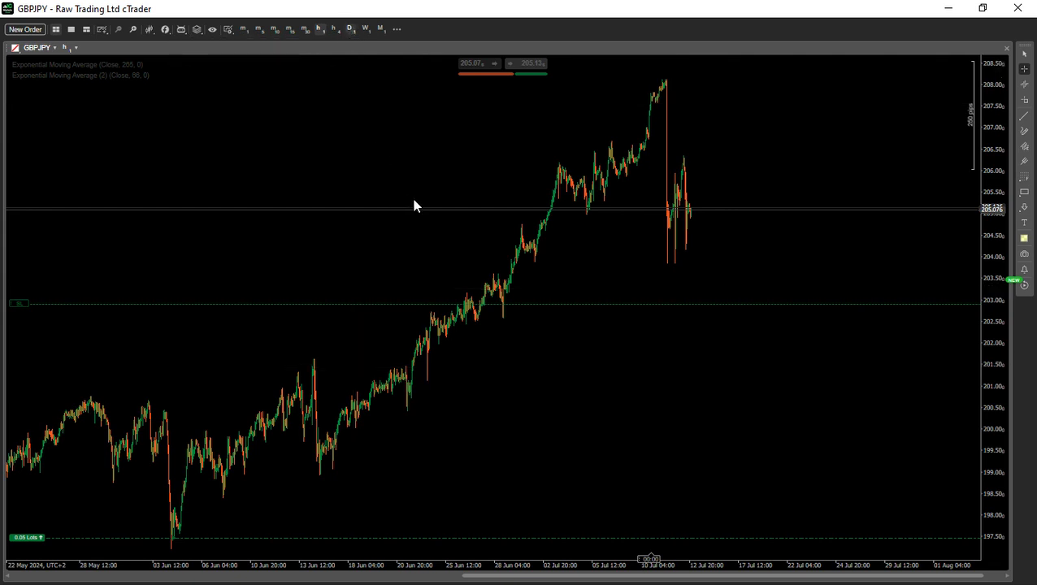
# Exit crosshair mode, zoom in, and switch the chart symbol to GBPAUD.
pyautogui.press('Escape')
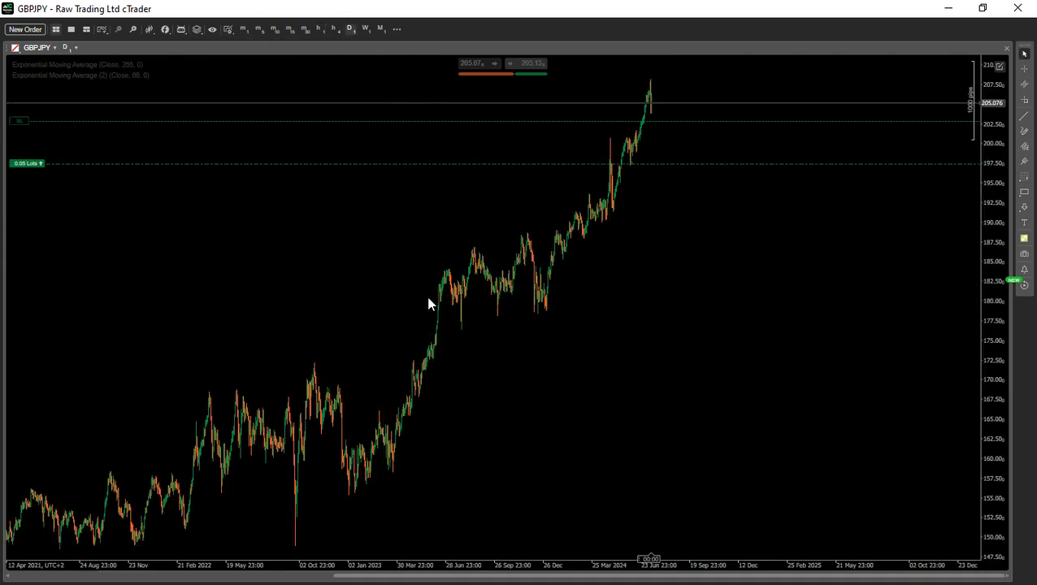
pyautogui.scroll(4, 428, 303)
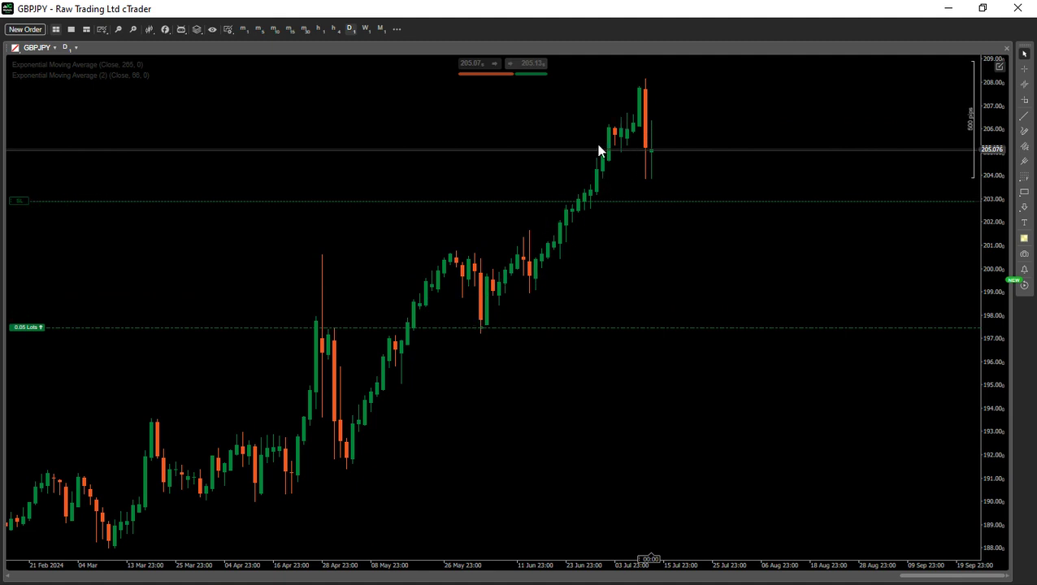
pyautogui.click(51, 48)
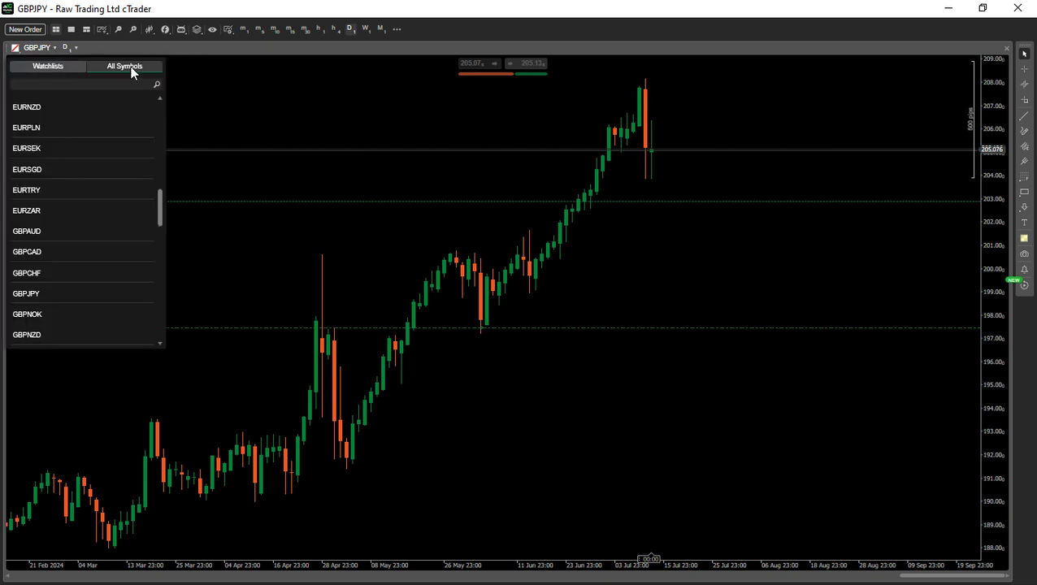
pyautogui.click(59, 234)
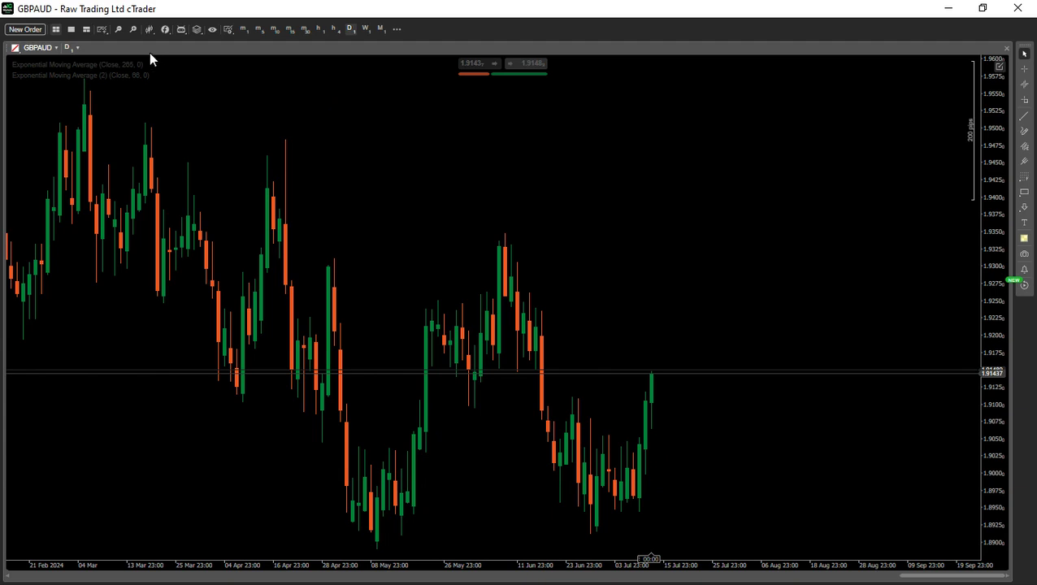
pyautogui.click(35, 49)
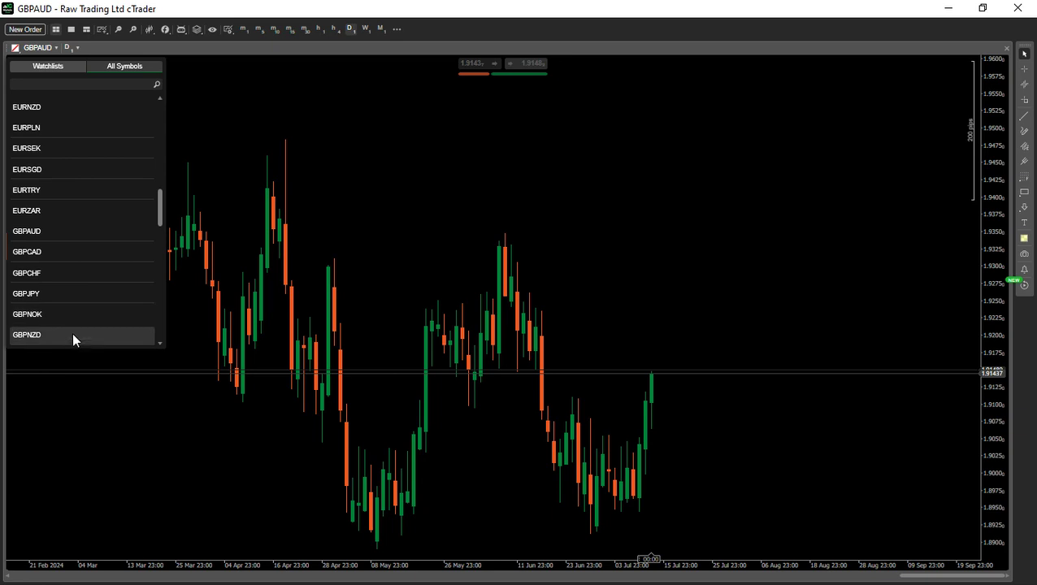
# Change the chart symbol from GBPAUD to GBPCHF.
pyautogui.click(72, 271)
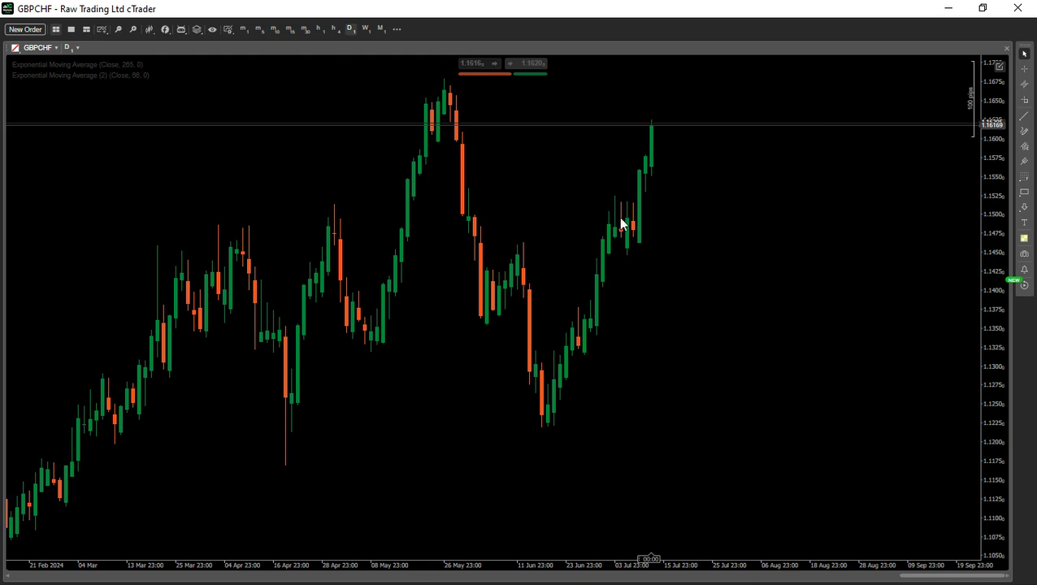
# Read GBPCHF daily dates and prices with the crosshair against the EMA 265 and EMA 66.
pyautogui.middleClick(558, 437)
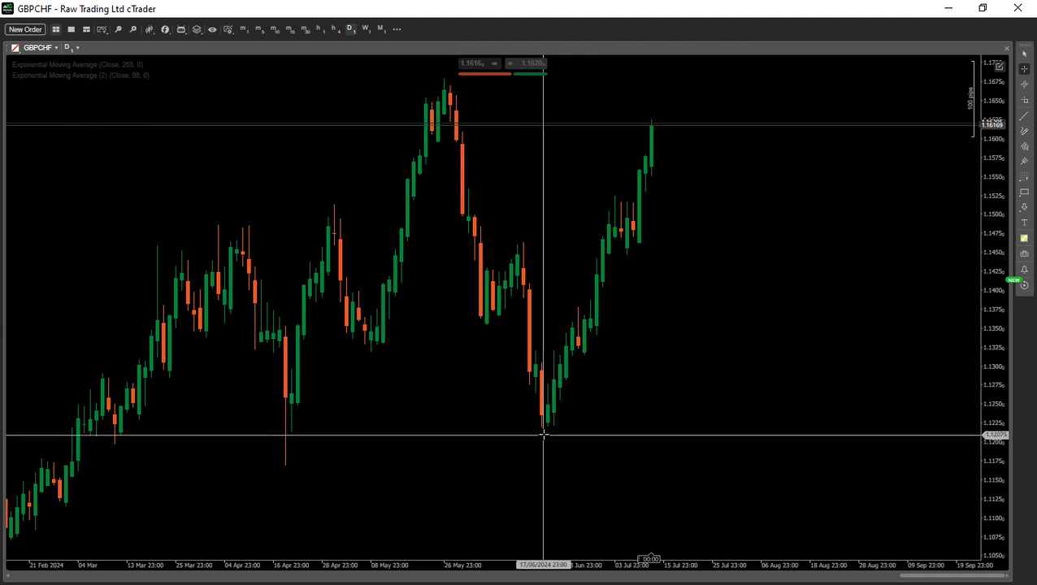
pyautogui.press('Escape')
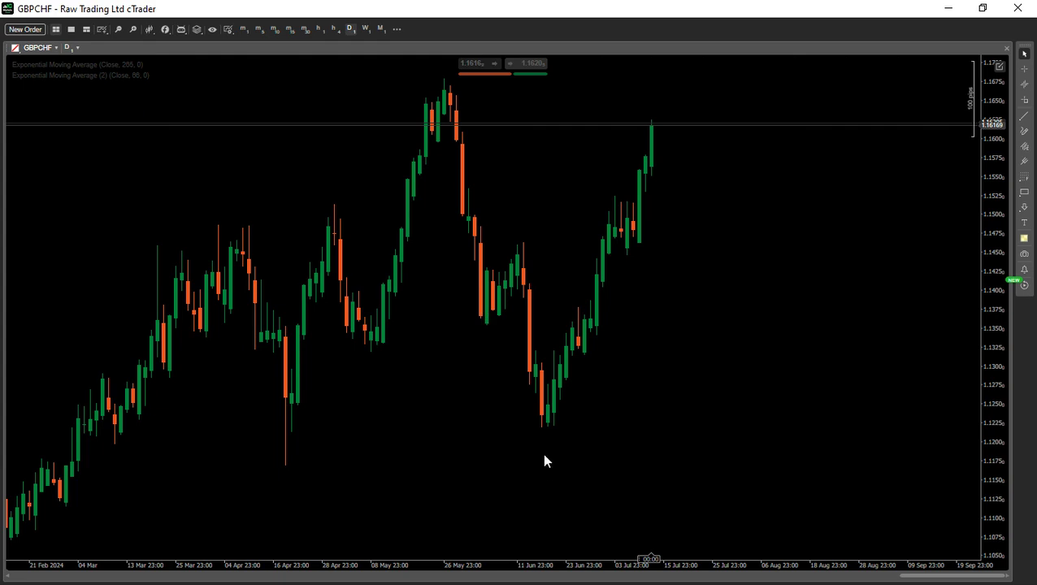
pyautogui.click(40, 47)
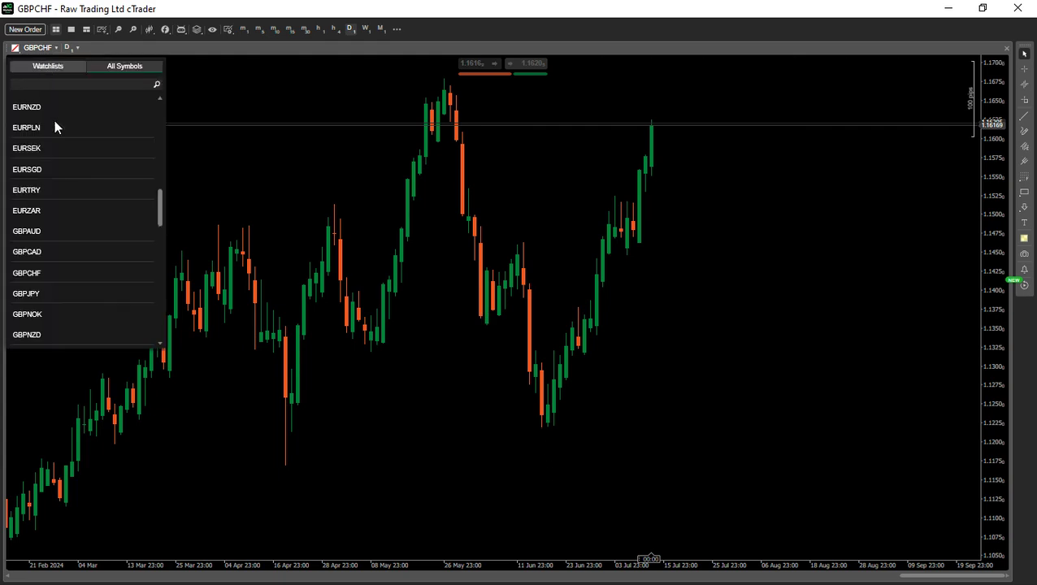
# Switch the chart symbol from GBPCHF to GBPCAD.
pyautogui.click(64, 255)
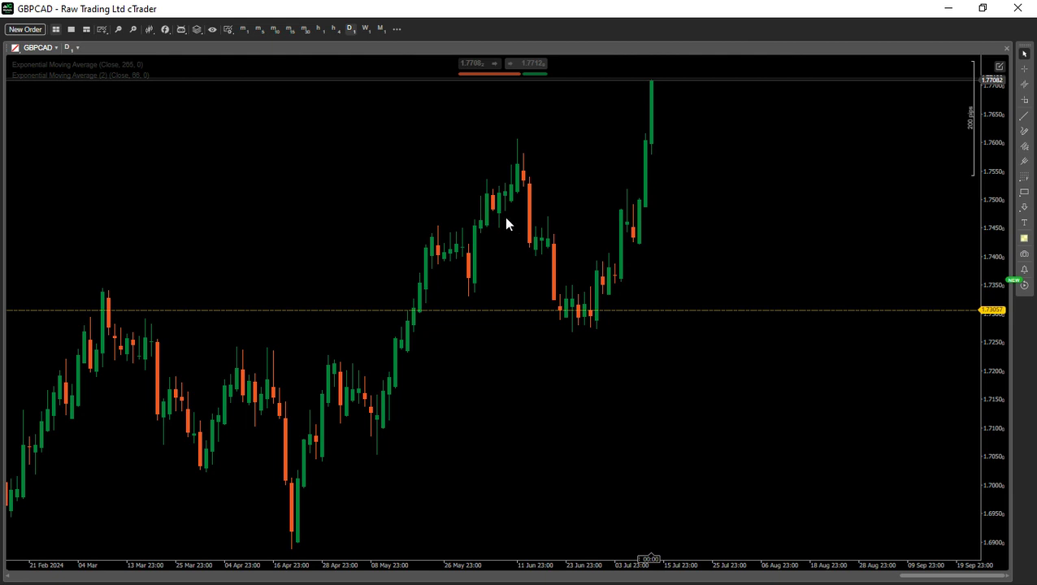
pyautogui.click(54, 47)
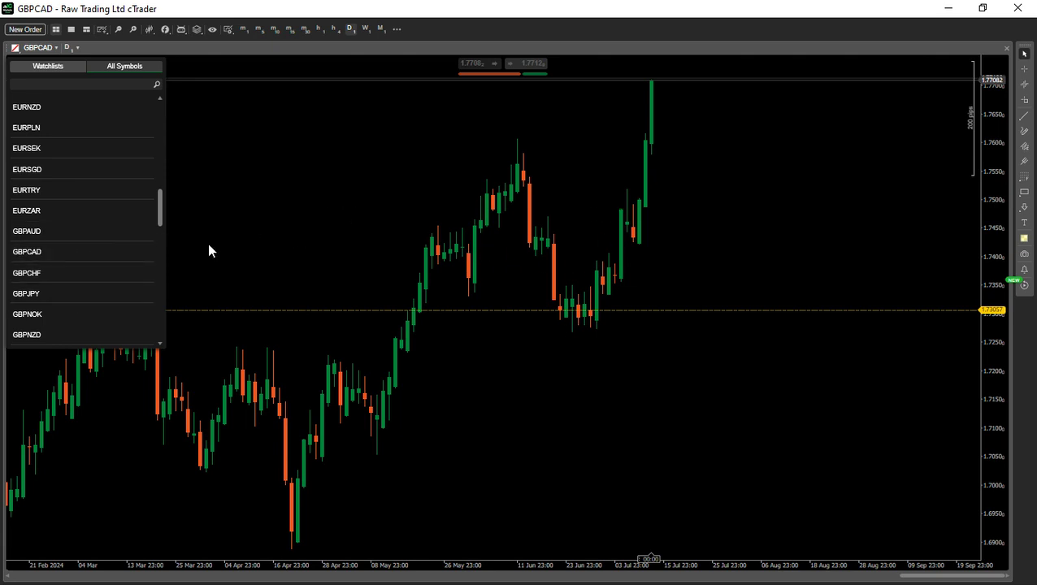
# Pick GBPUSD from the top of the All Symbols Forex list.
pyautogui.scroll(10, 64, 262)
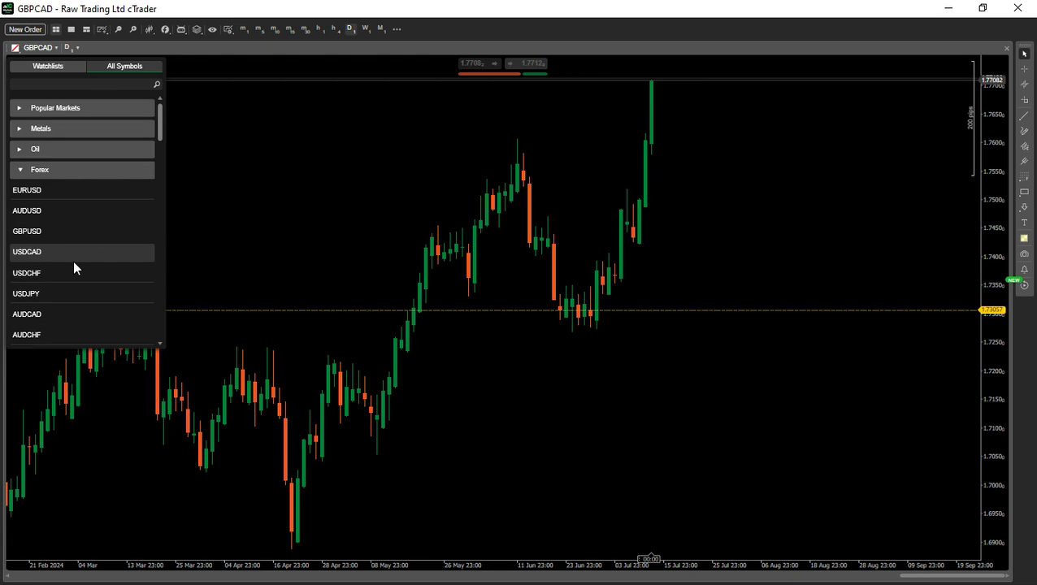
pyautogui.click(81, 231)
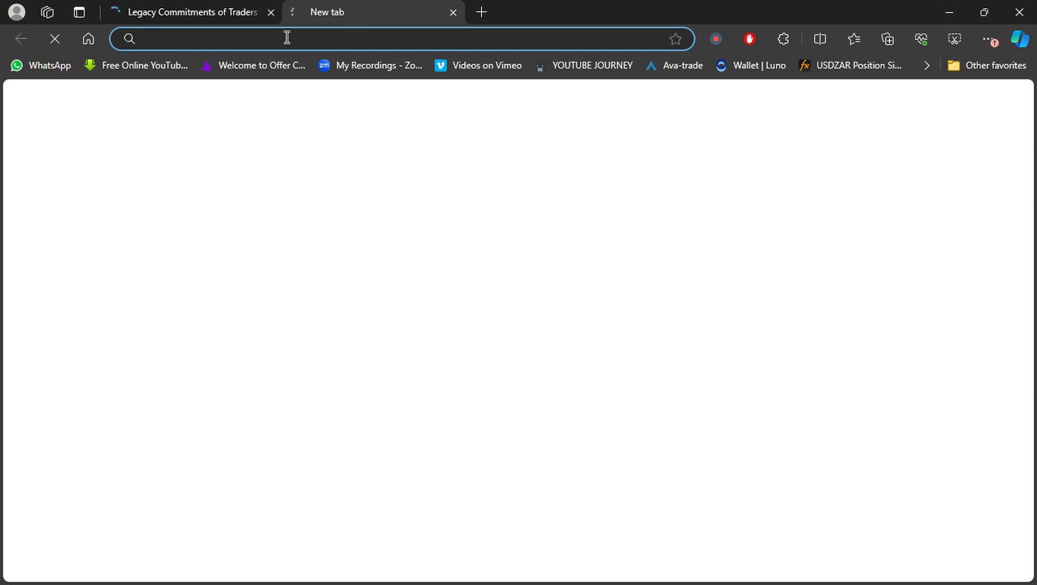
# Open Myfxbook's GBPJPY Forex Sentiment page in a new tab via the 'gbp' address suggestion.
pyautogui.click(287, 38)
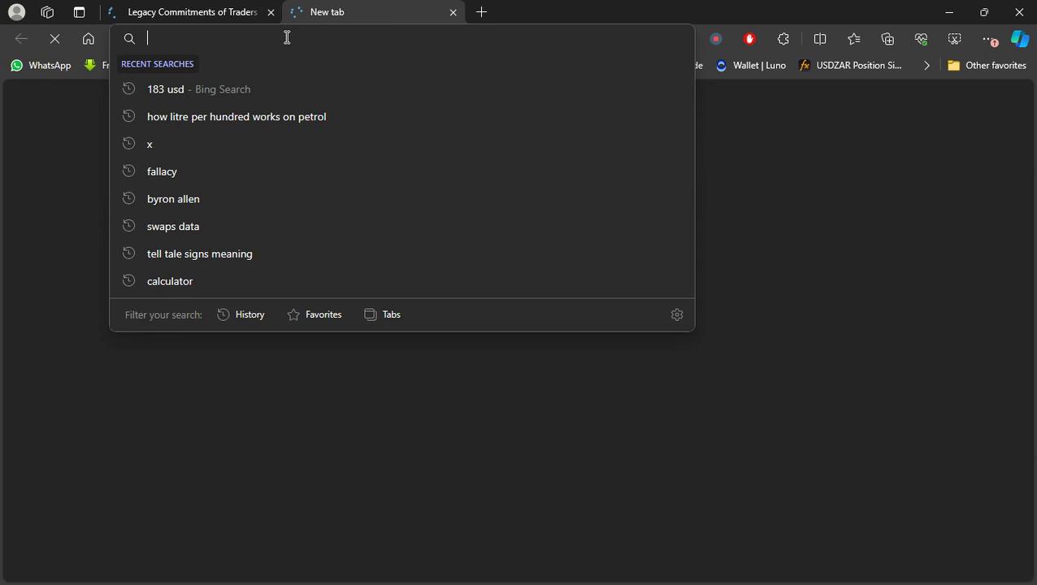
pyautogui.write('gbp')
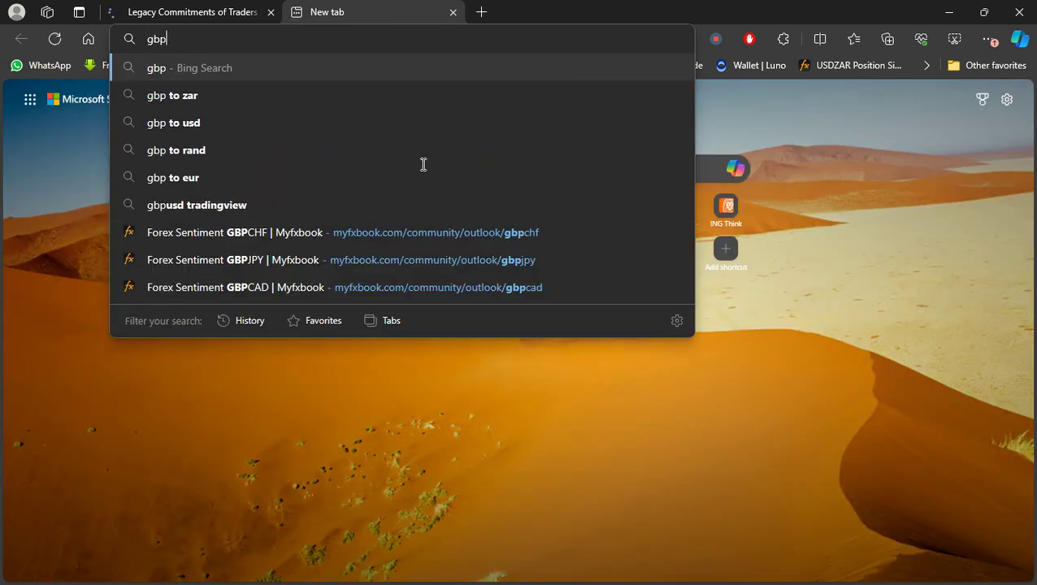
pyautogui.click(253, 263)
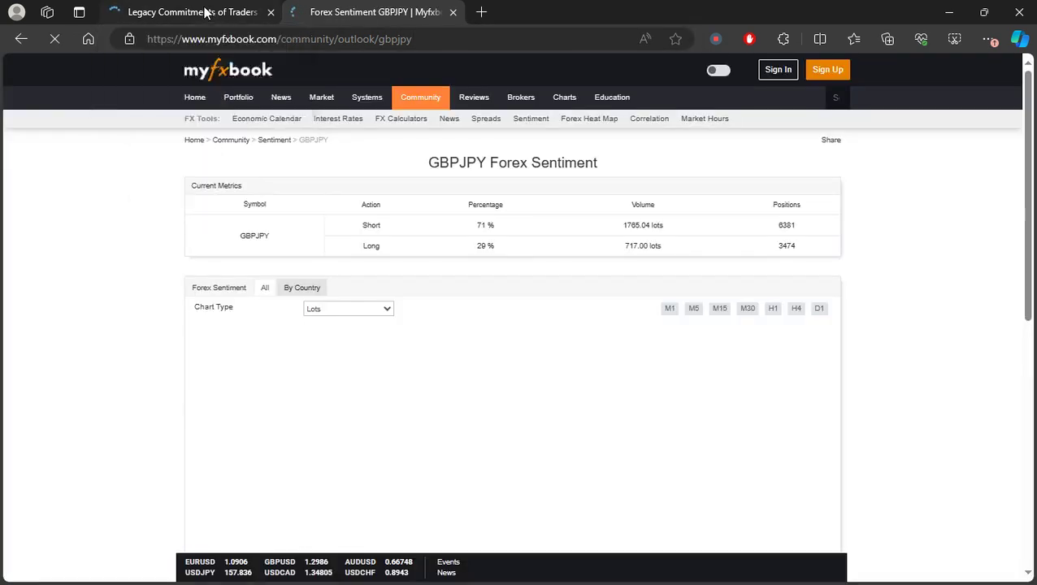
pyautogui.click(208, 12)
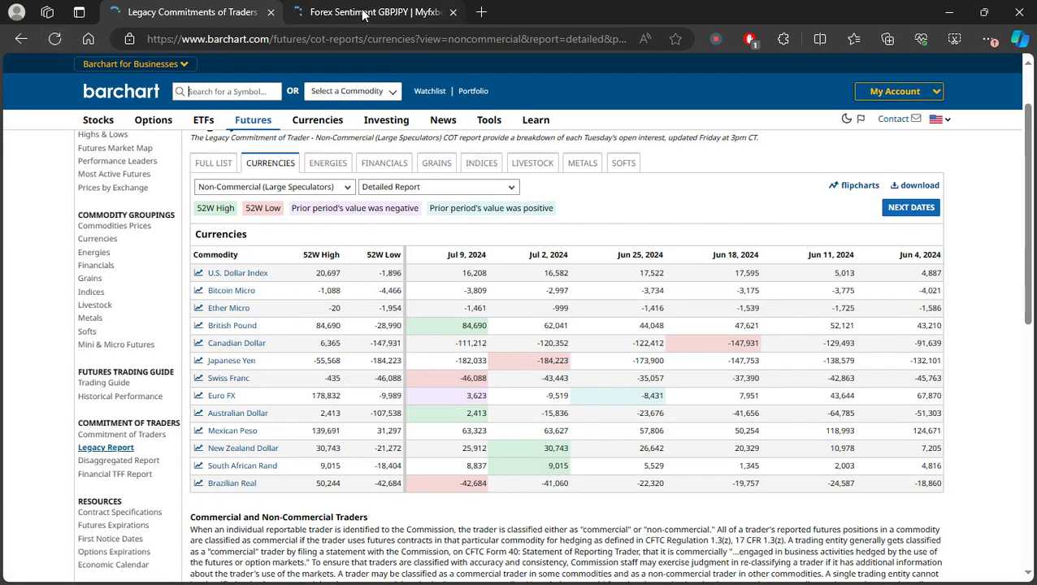
pyautogui.click(365, 13)
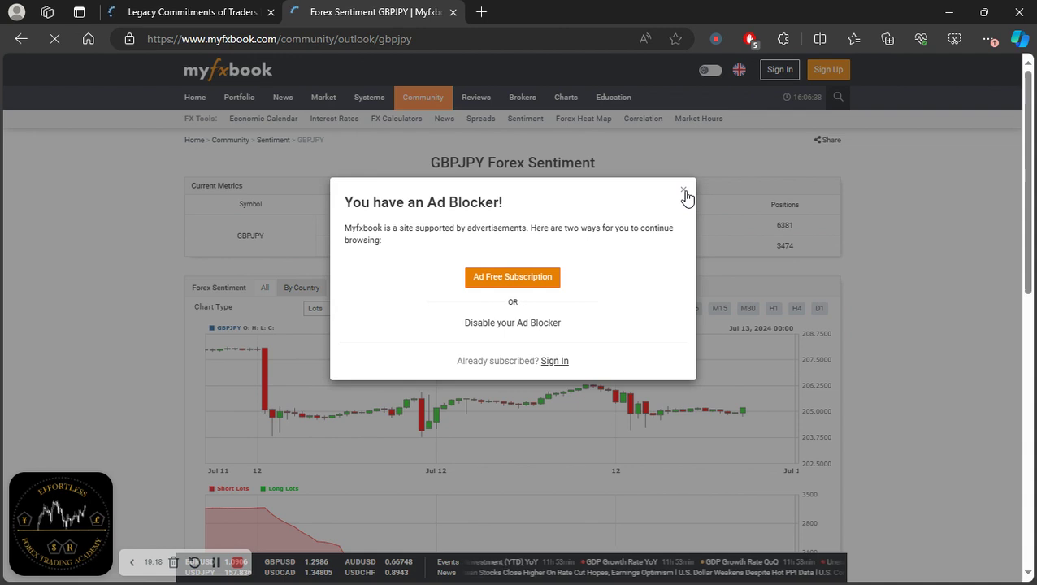
# Dismiss the ad-blocker notice and show the GBPJPY sentiment chart on D1 candles.
pyautogui.click(684, 192)
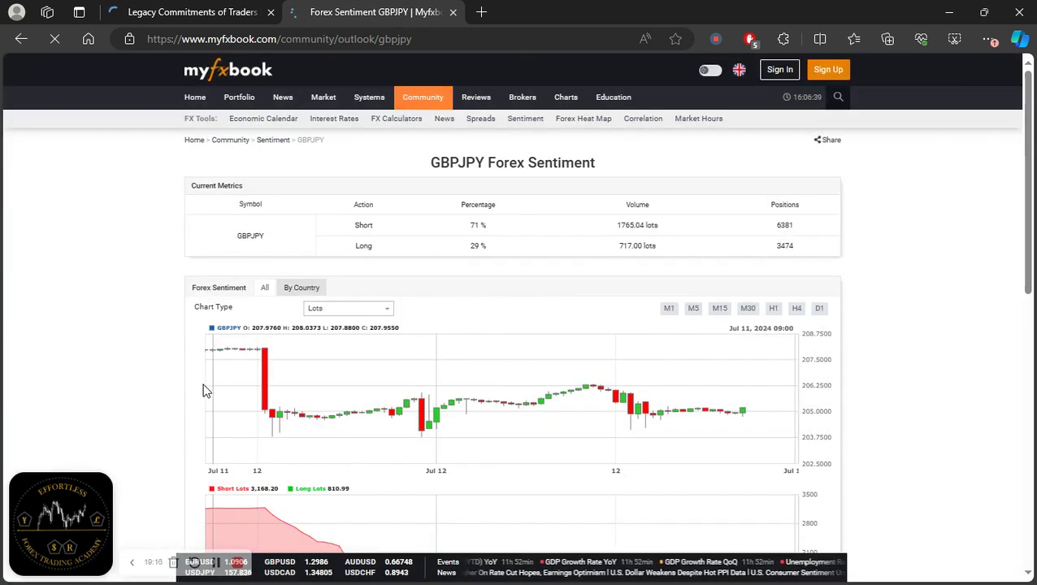
pyautogui.scroll(-1, 195, 387)
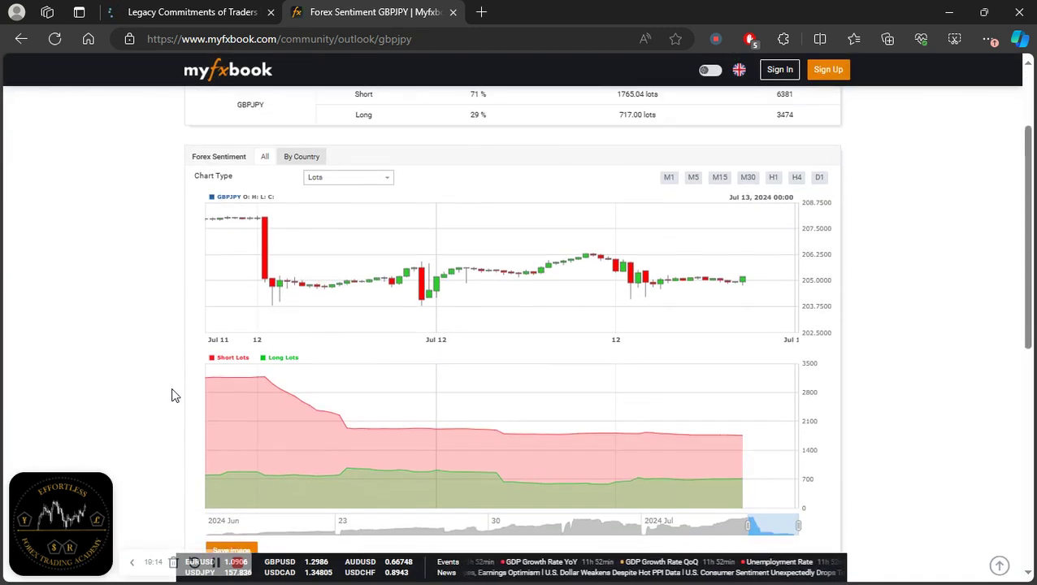
pyautogui.click(819, 229)
pyautogui.scroll(1, 814, 232)
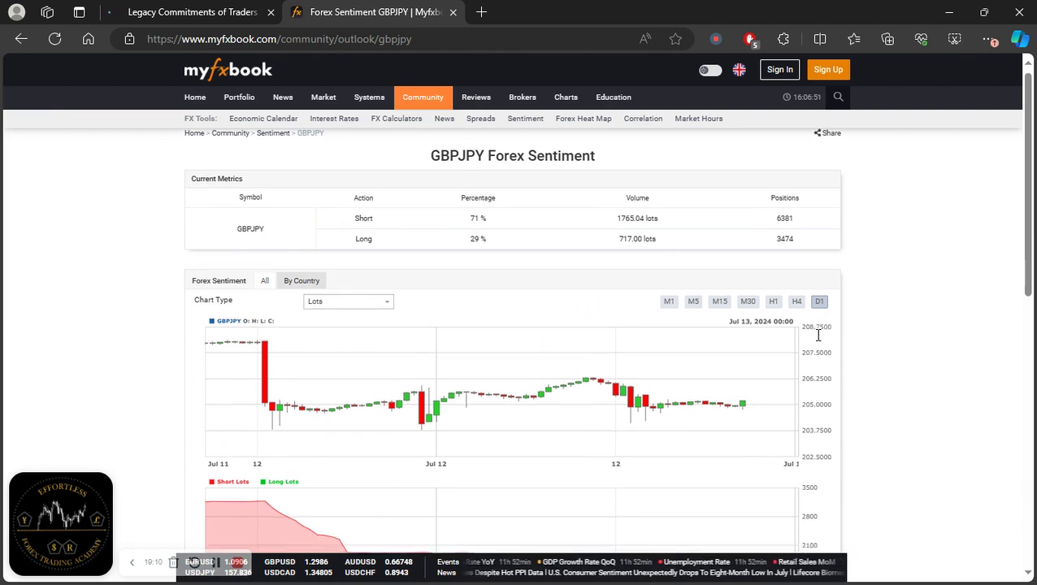
pyautogui.scroll(-1, 822, 335)
pyautogui.click(818, 230)
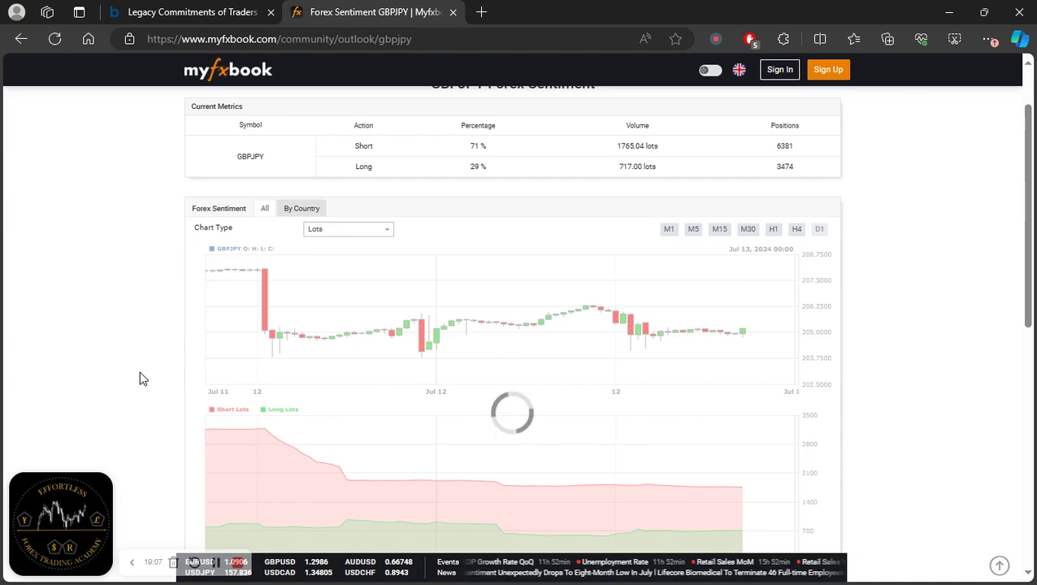
pyautogui.scroll(-1, 139, 380)
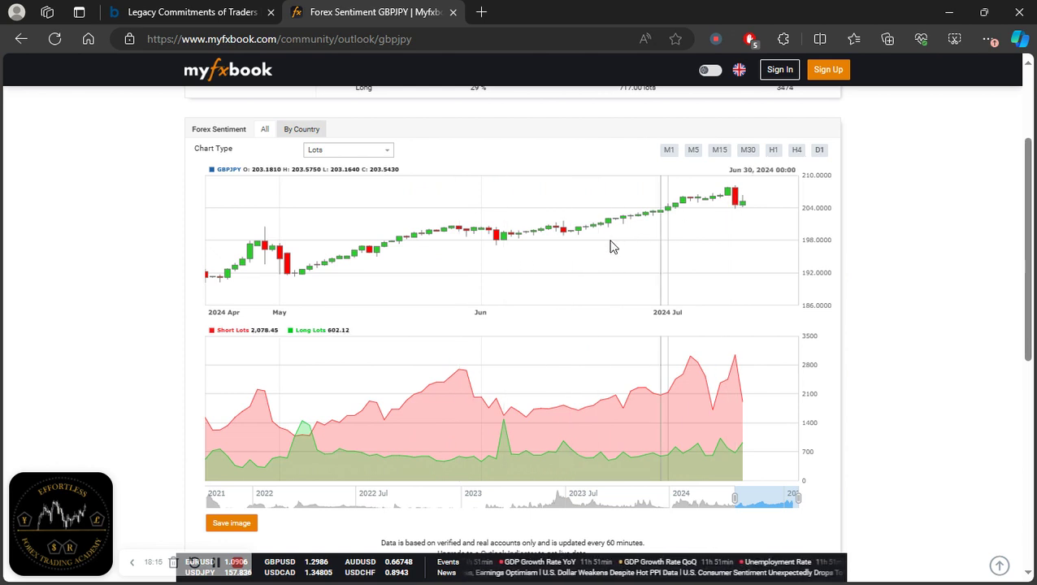
# Delete 'jpy' from the page address to reach other GBP sentiment pages.
pyautogui.click(449, 34)
pyautogui.click(450, 38)
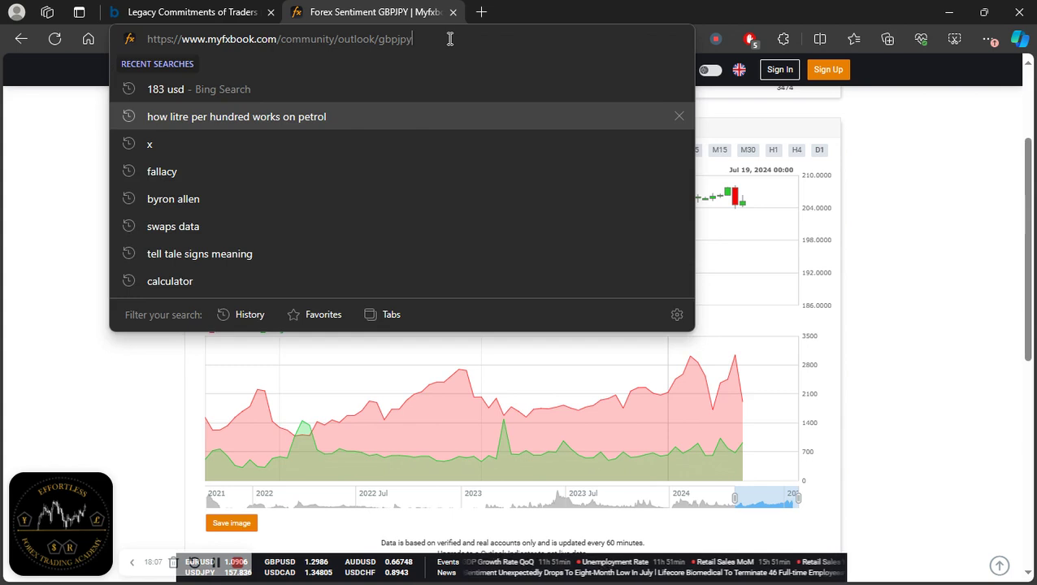
pyautogui.press('BackSpace')
pyautogui.press('BackSpace')
pyautogui.press('BackSpace')
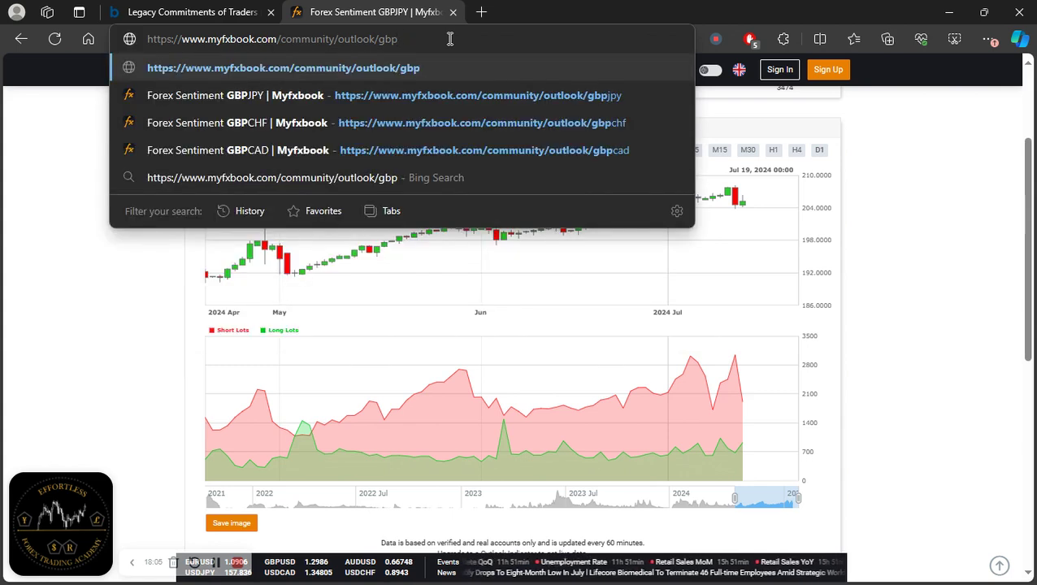
# Load the Myfxbook GBPCAD sentiment page, dismiss the ad-blocker notice, and view its 97% short reading.
pyautogui.write('cad')
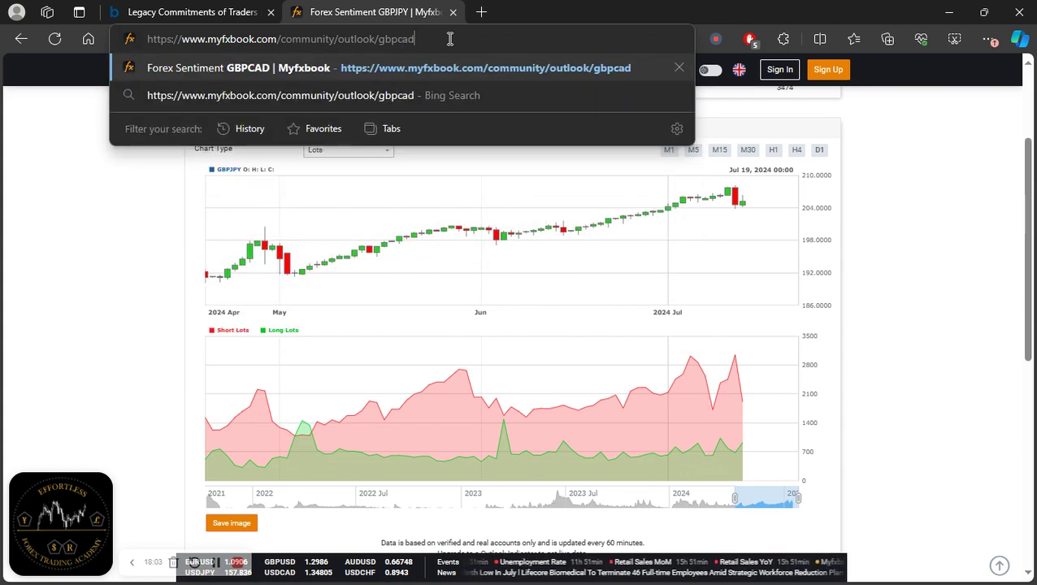
pyautogui.press('Return')
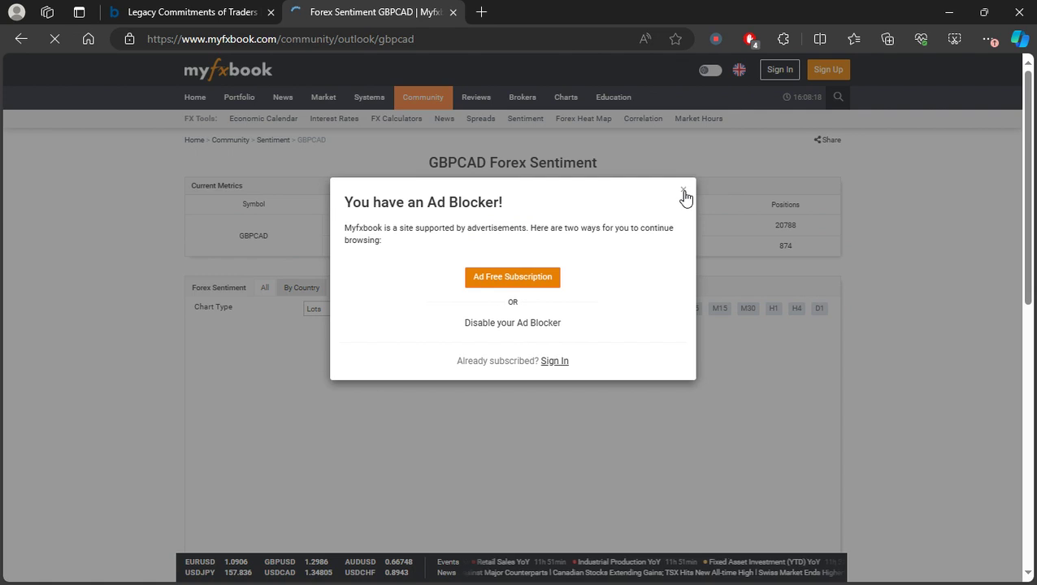
pyautogui.click(684, 193)
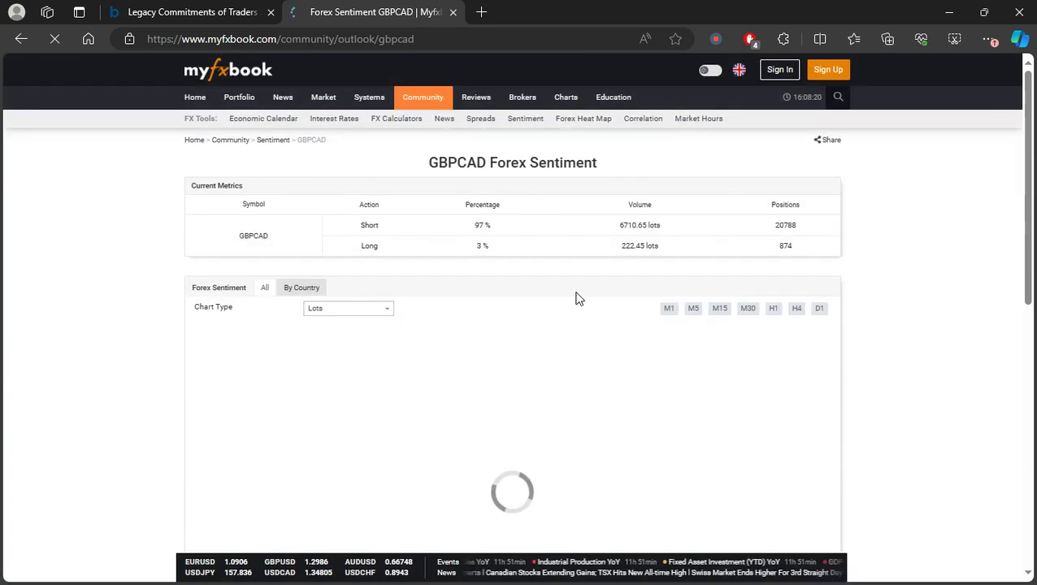
pyautogui.scroll(-1, 668, 341)
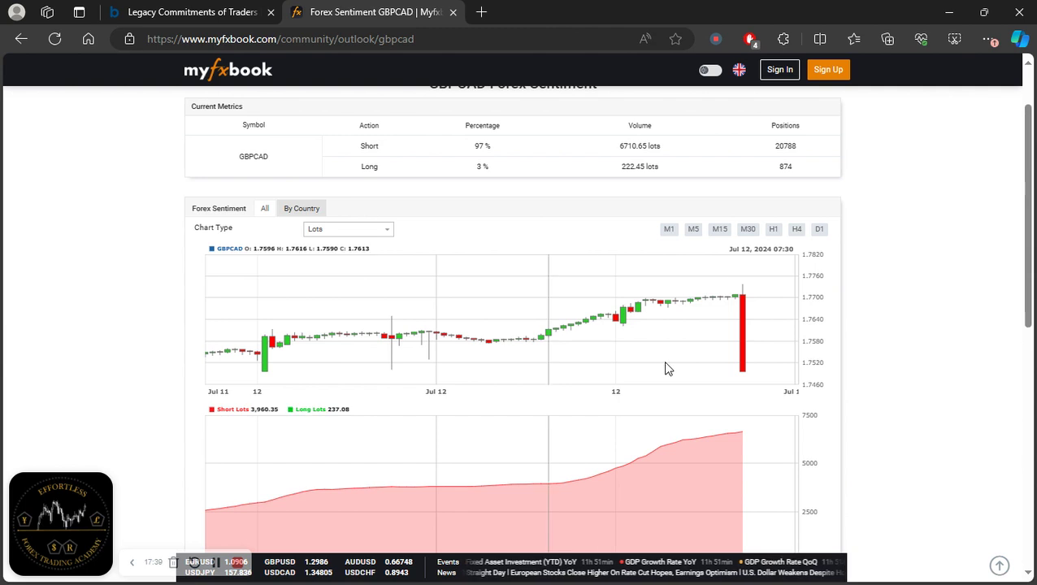
# Show the GBPCAD sentiment chart in D1 daily candles and review the short and long lots history.
pyautogui.click(820, 228)
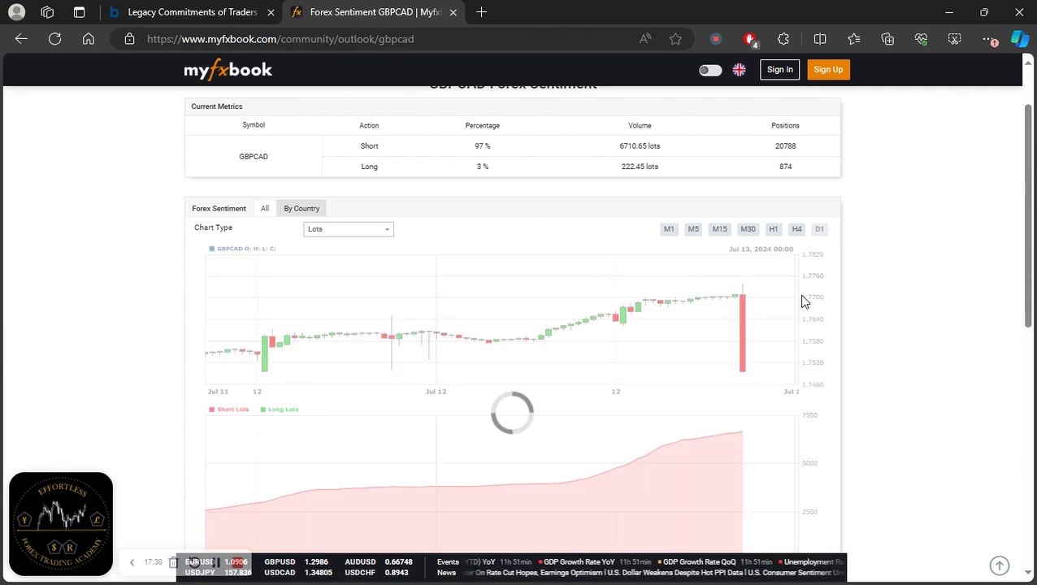
pyautogui.scroll(-2, 726, 326)
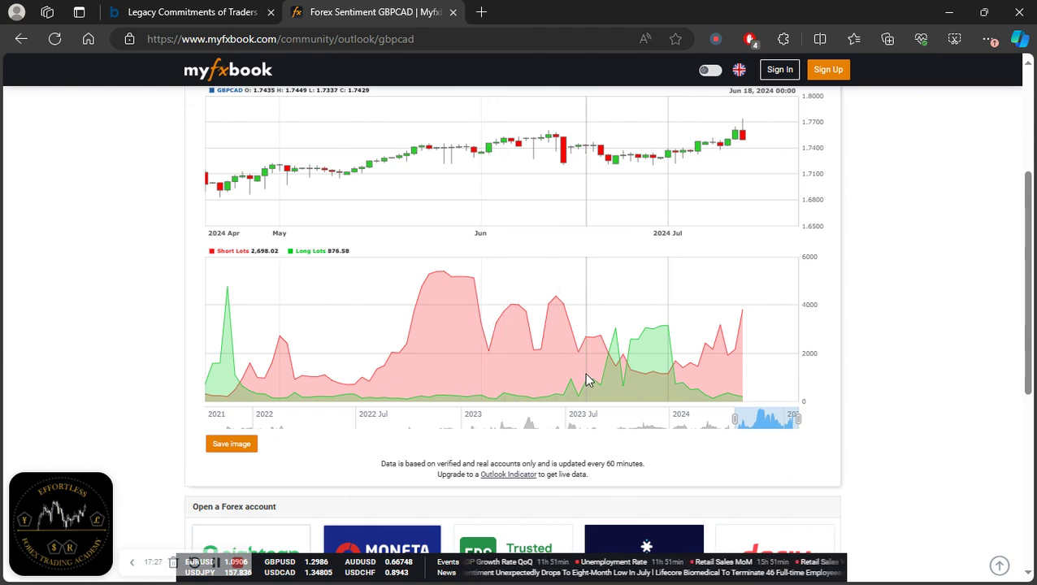
pyautogui.scroll(1, 589, 380)
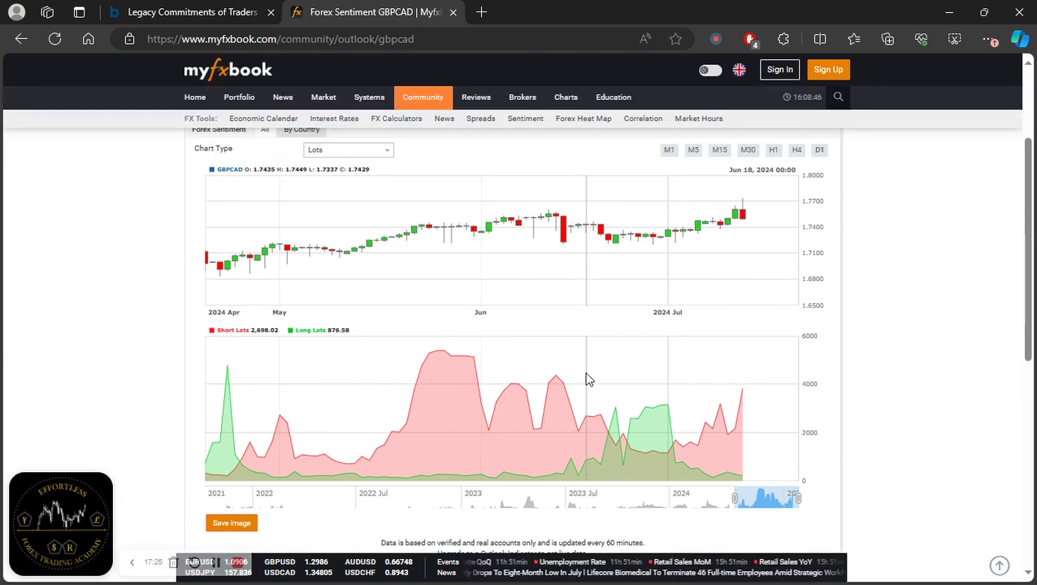
pyautogui.scroll(1, 589, 380)
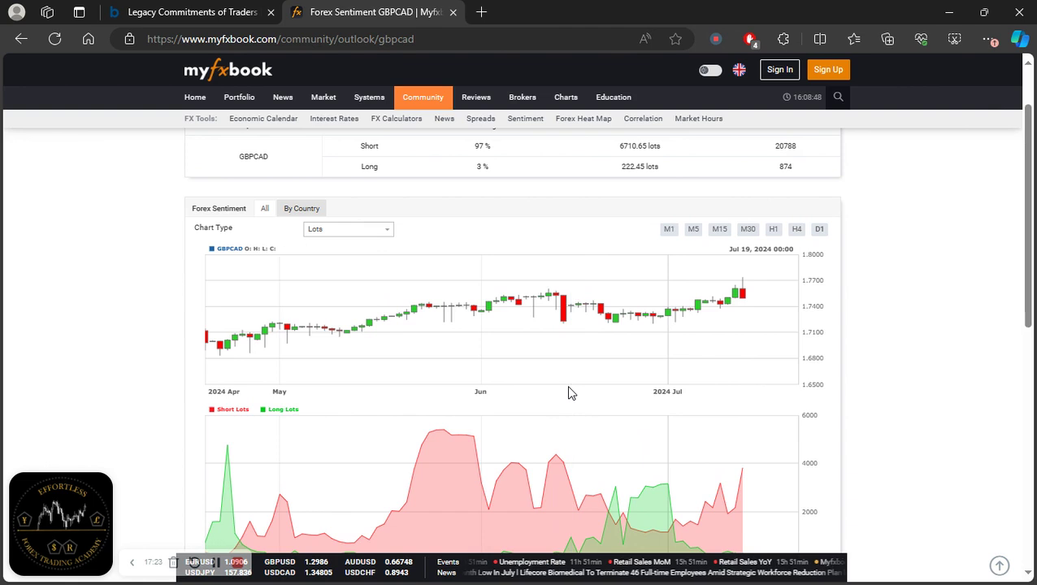
pyautogui.scroll(-1, 567, 393)
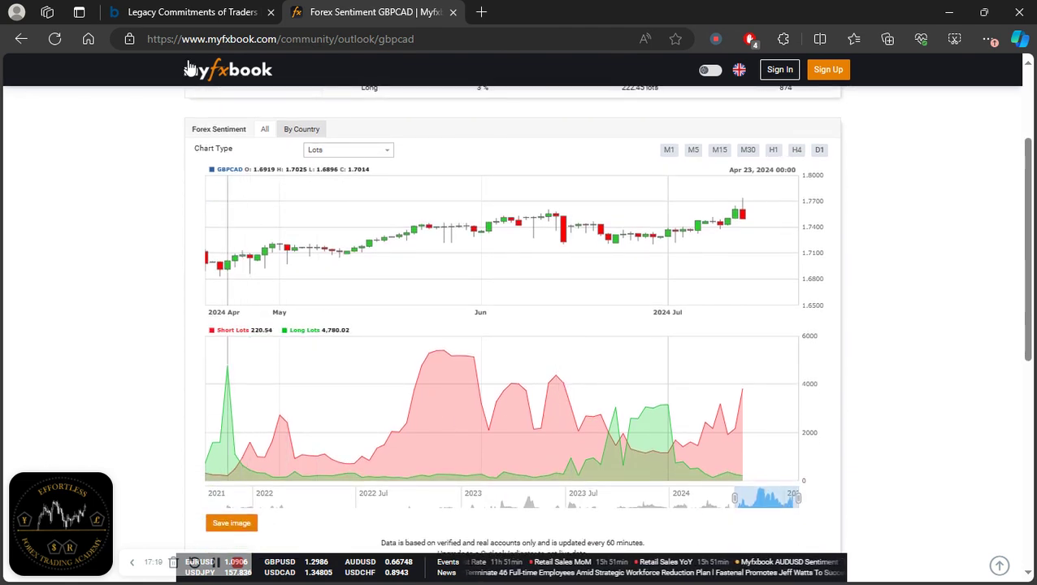
pyautogui.click(220, 17)
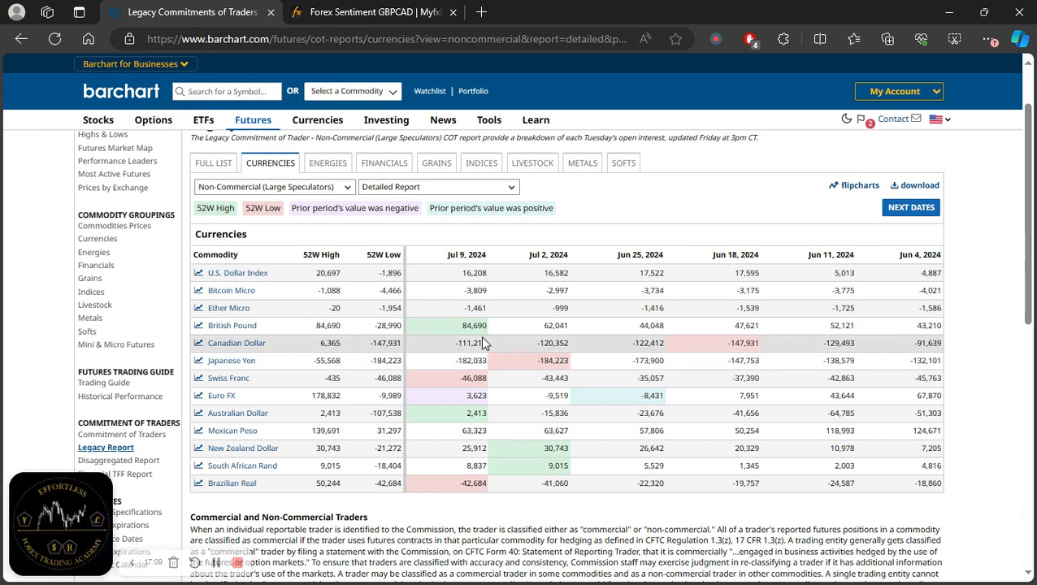
# Load older Barchart COT weeks, Jun 4 back to Apr 30, 2024, then return to GBPCAD sentiment.
pyautogui.click(906, 209)
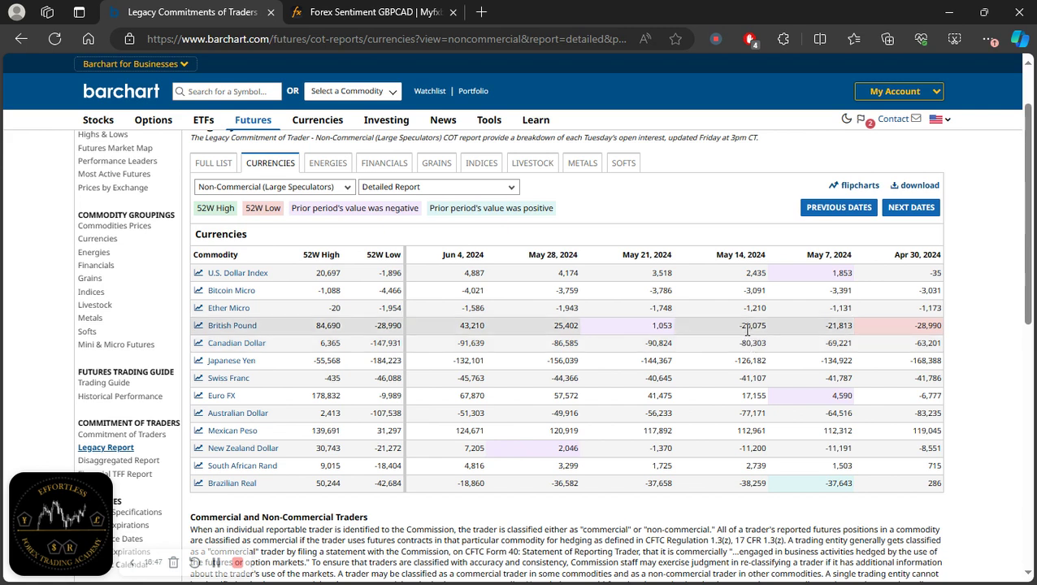
pyautogui.click(358, 13)
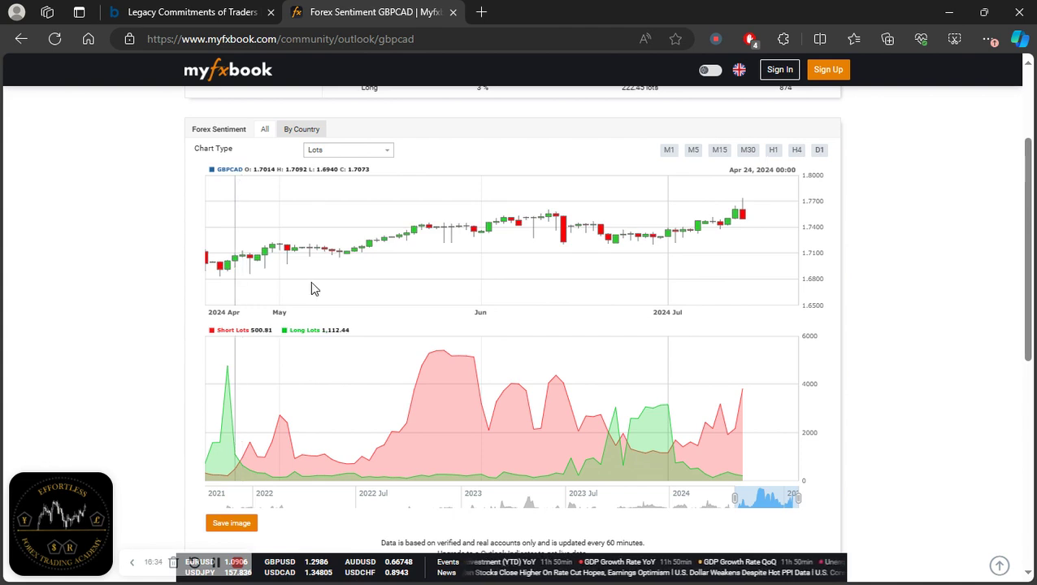
pyautogui.scroll(3, 449, 257)
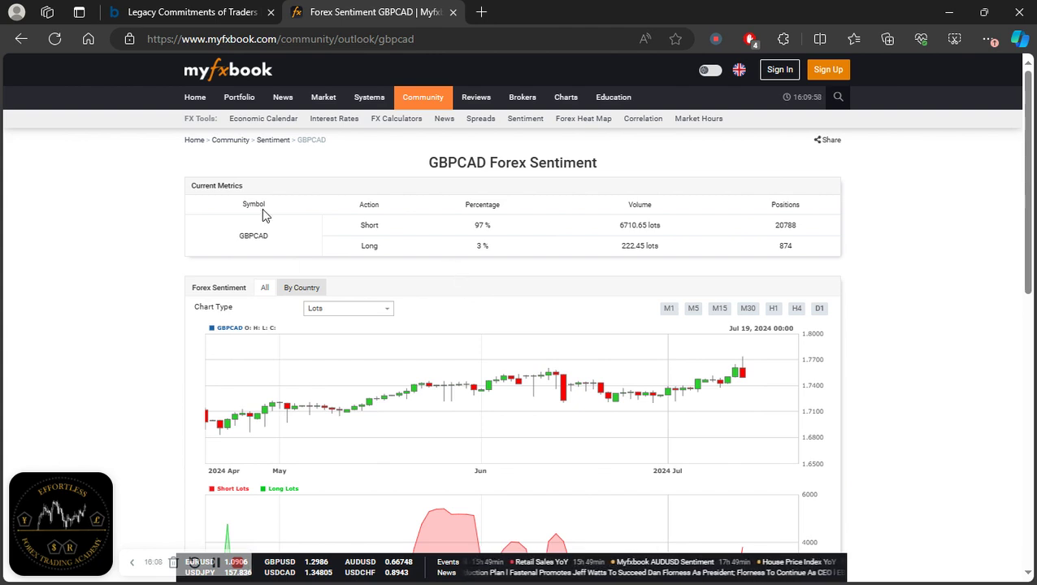
# Return to the Barchart COT currencies table showing Canadian Dollar net positions from -91,639 to -63,201.
pyautogui.click(189, 15)
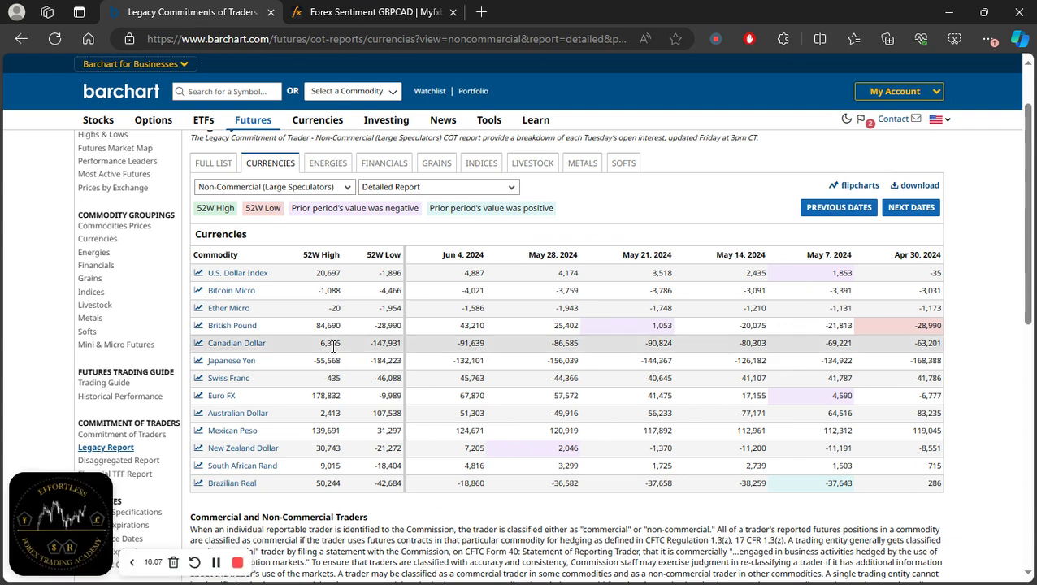